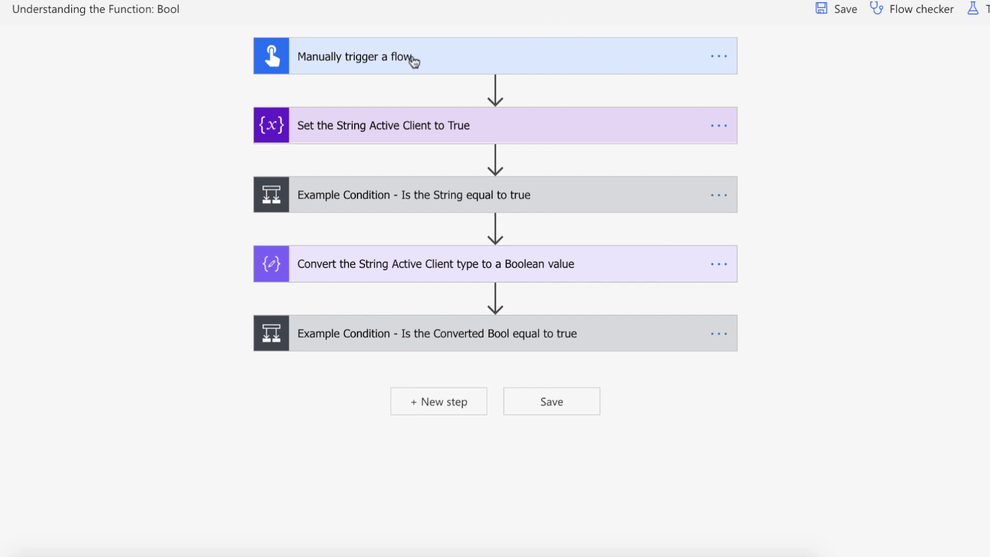
# - Check the Set variable card, then open the first condition comparing Active Client with true
pyautogui.click(416, 126)
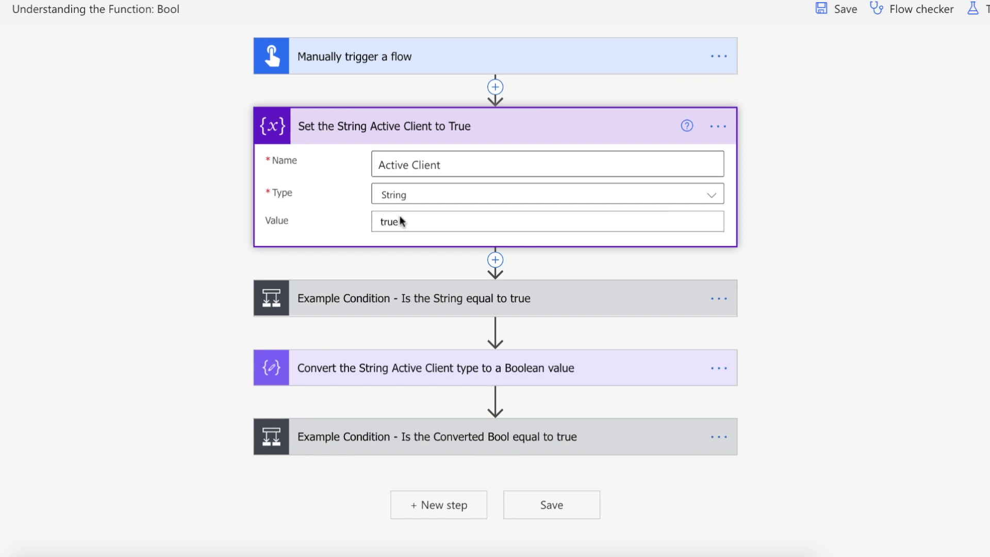
pyautogui.click(491, 135)
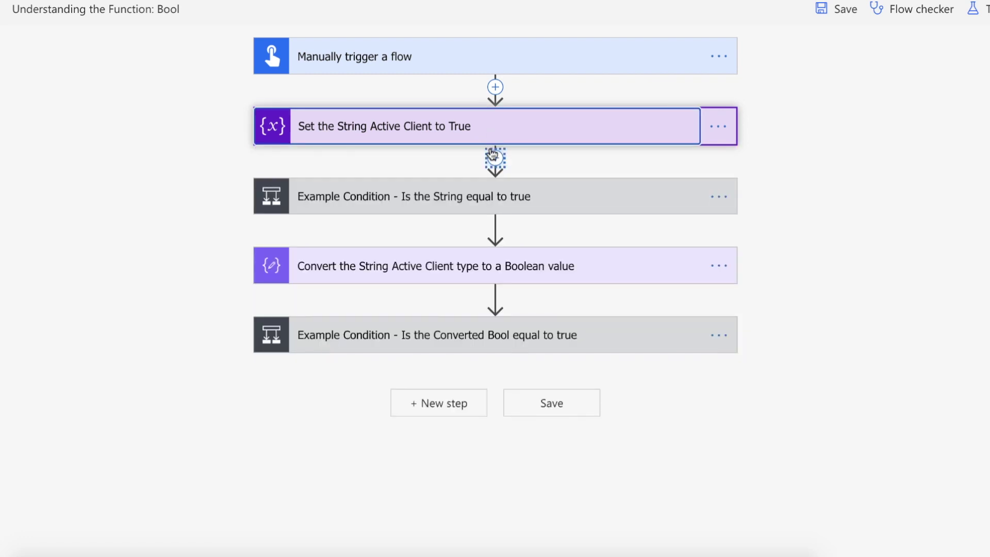
pyautogui.click(486, 201)
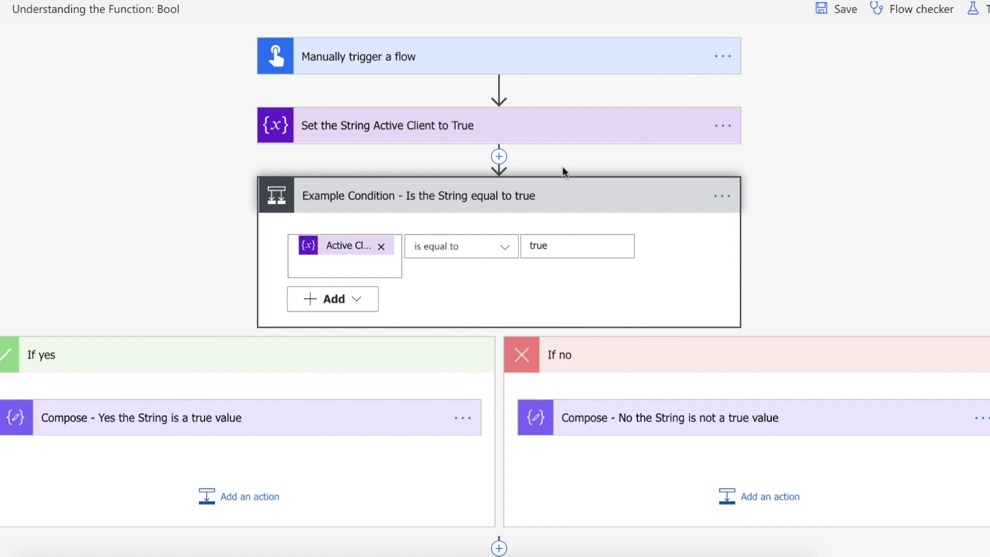
# - Review the Active Client variable, then wrap the condition's value true in single quotes
pyautogui.click(566, 138)
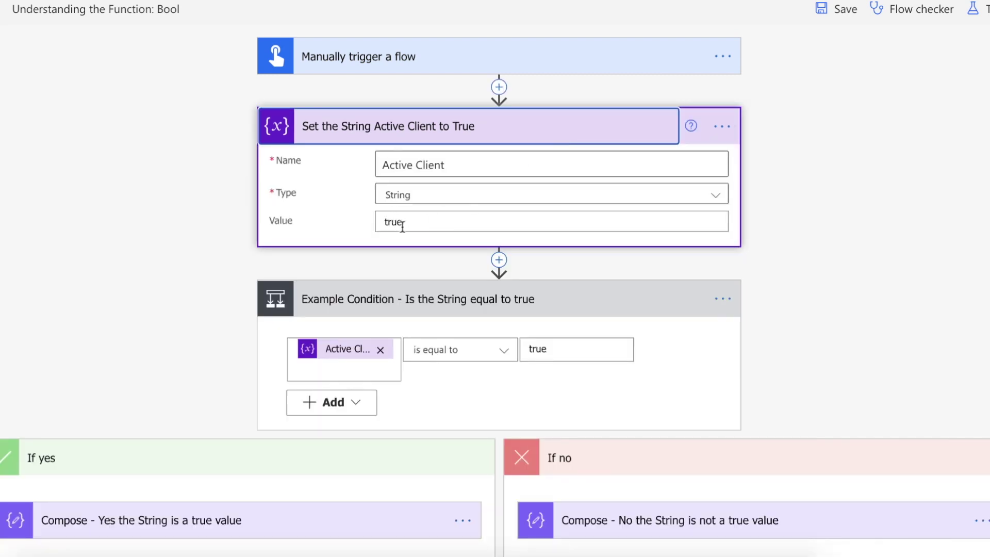
pyautogui.click(502, 141)
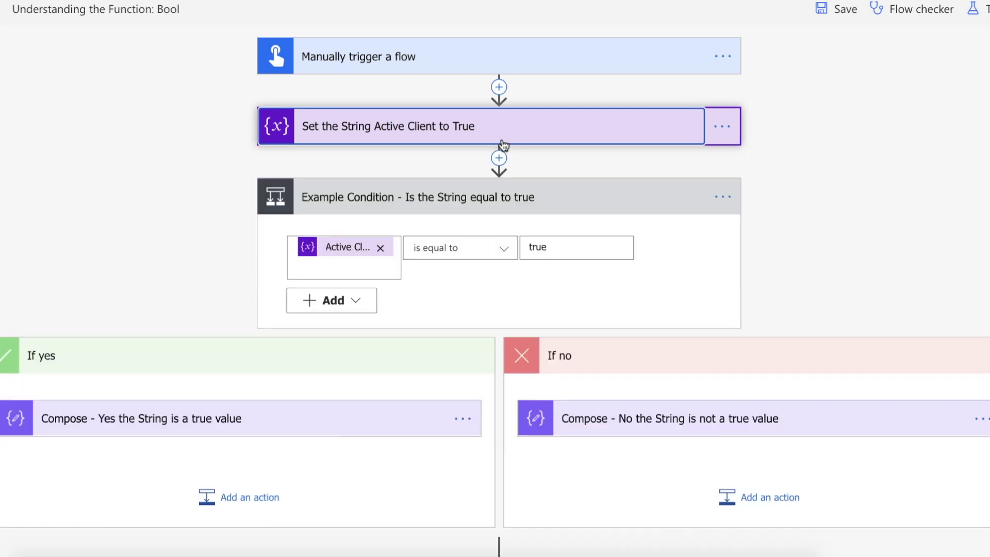
pyautogui.click(530, 248)
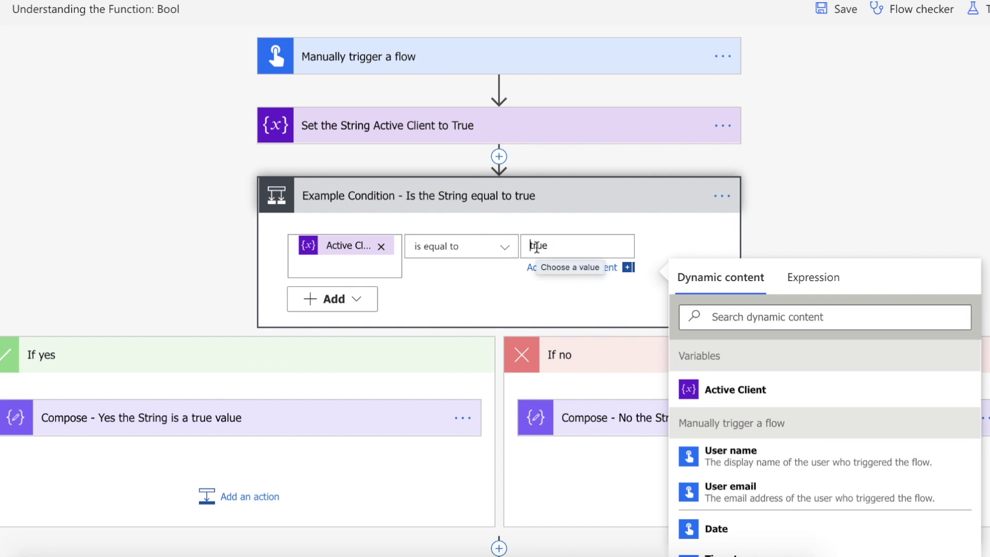
pyautogui.write("'")
pyautogui.press('Right')
pyautogui.press('Right')
pyautogui.press('Right')
pyautogui.press('Right')
pyautogui.write("'")
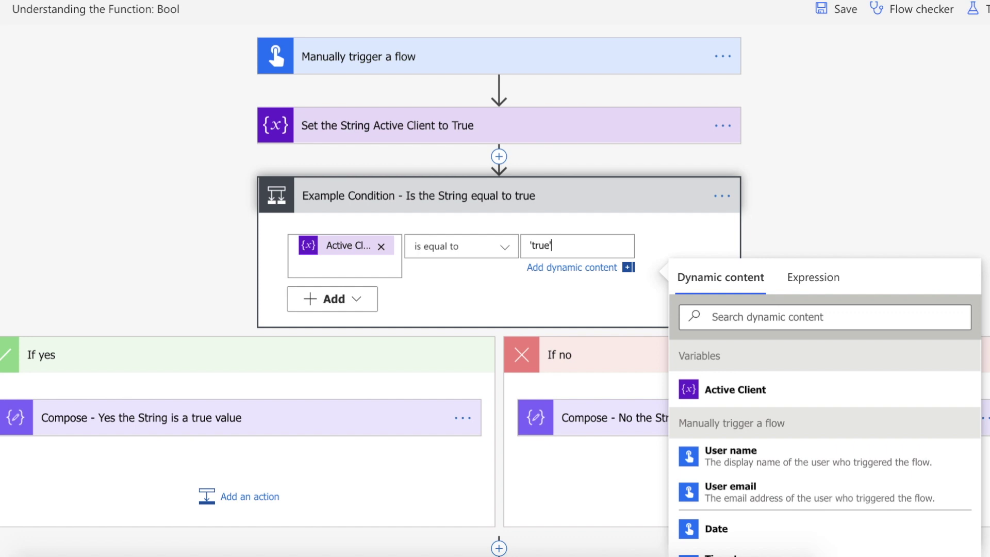
# - Try True as the comparison value, then restore it to lowercase true
pyautogui.press('BackSpace')
pyautogui.press('BackSpace')
pyautogui.press('BackSpace')
pyautogui.press('BackSpace')
pyautogui.press('BackSpace')
pyautogui.press('BackSpace')
pyautogui.write('True')
pyautogui.press('BackSpace')
pyautogui.press('BackSpace')
pyautogui.press('BackSpace')
pyautogui.press('BackSpace')
pyautogui.write('true')
pyautogui.click(789, 192)
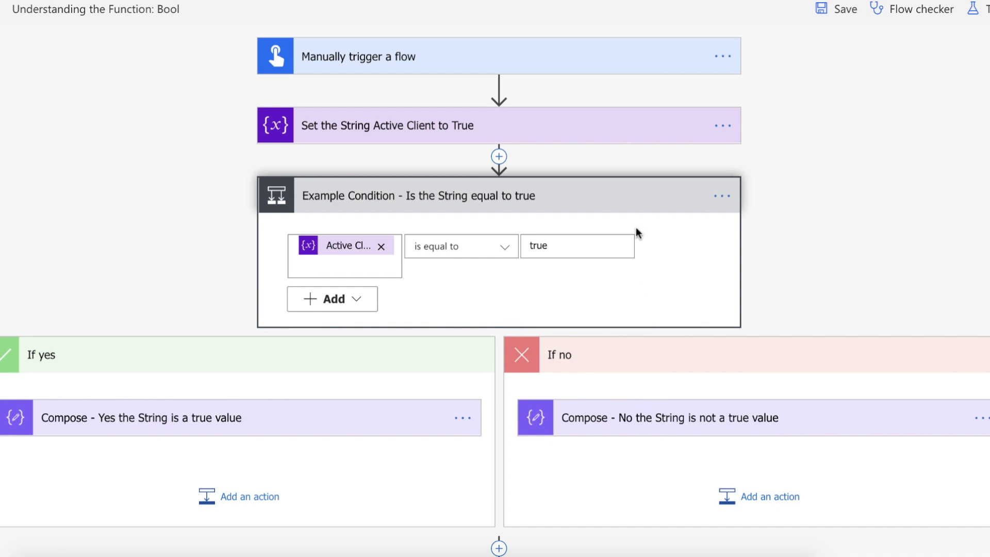
# - Inspect the Convert step's bool() expression, then open the second condition comparing Outputs with true
pyautogui.click(634, 209)
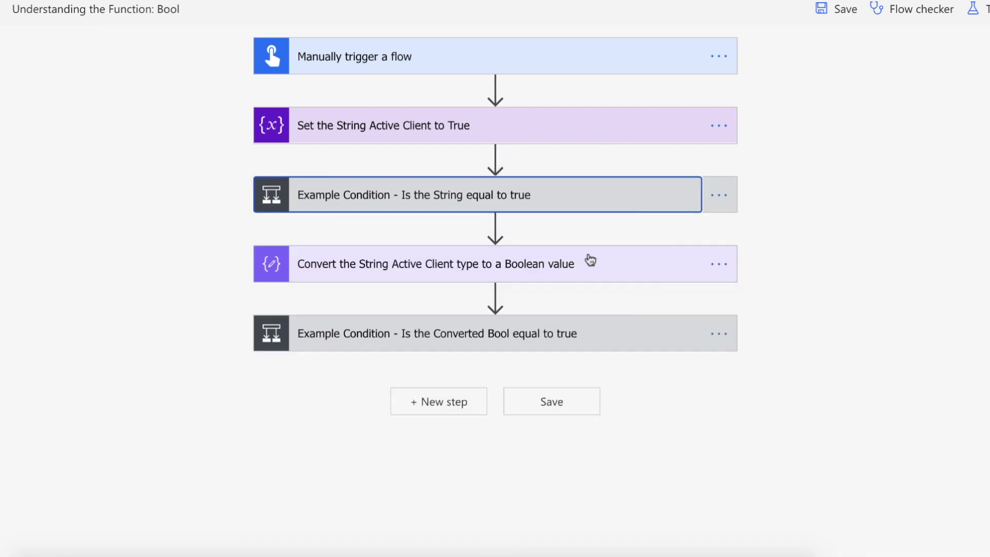
pyautogui.click(587, 273)
pyautogui.click(421, 303)
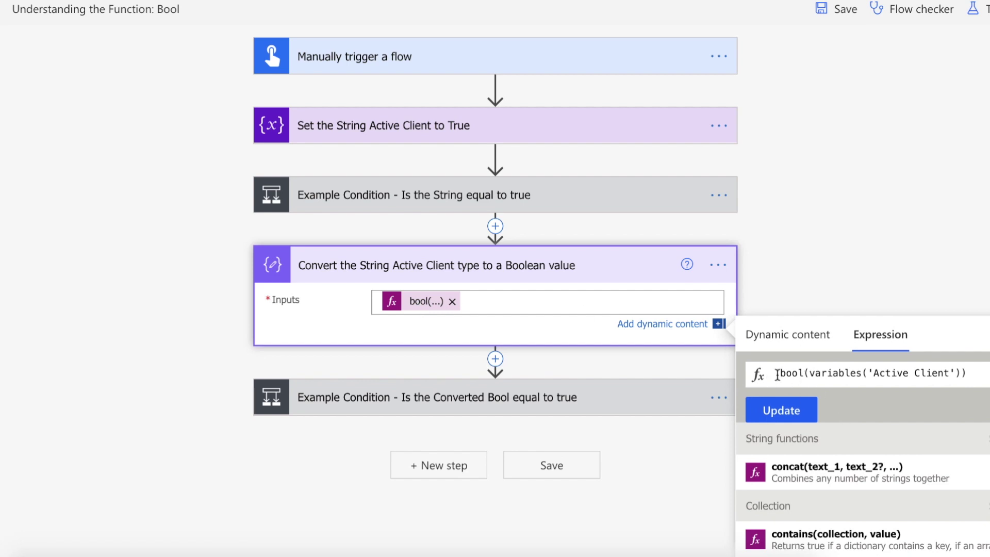
pyautogui.moveTo(808, 372); pyautogui.dragTo(960, 375)
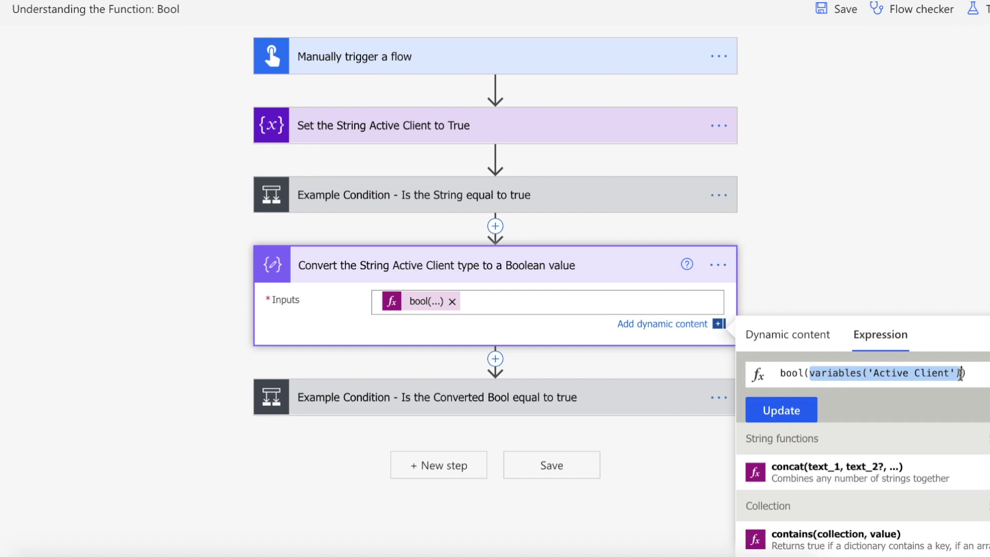
pyautogui.click(878, 243)
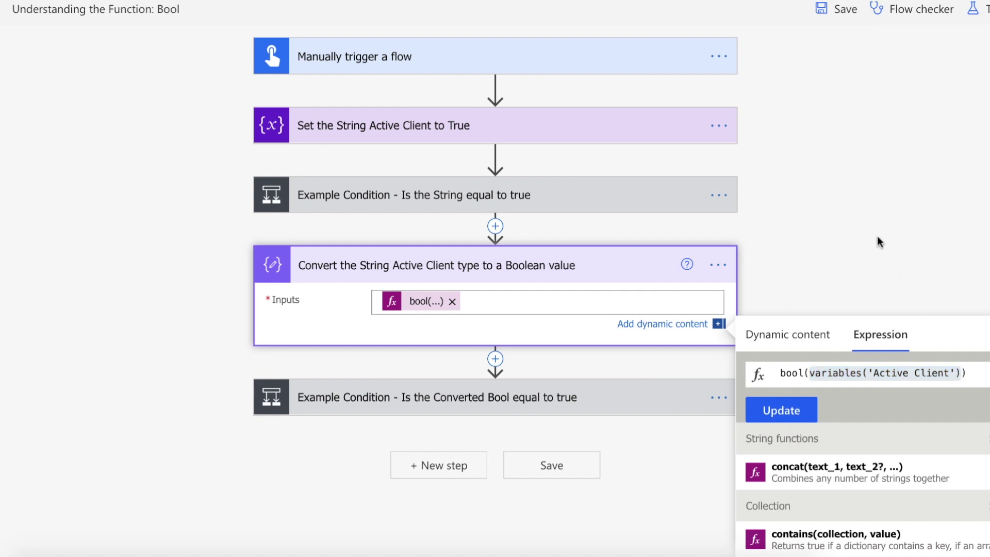
pyautogui.click(668, 264)
pyautogui.click(606, 343)
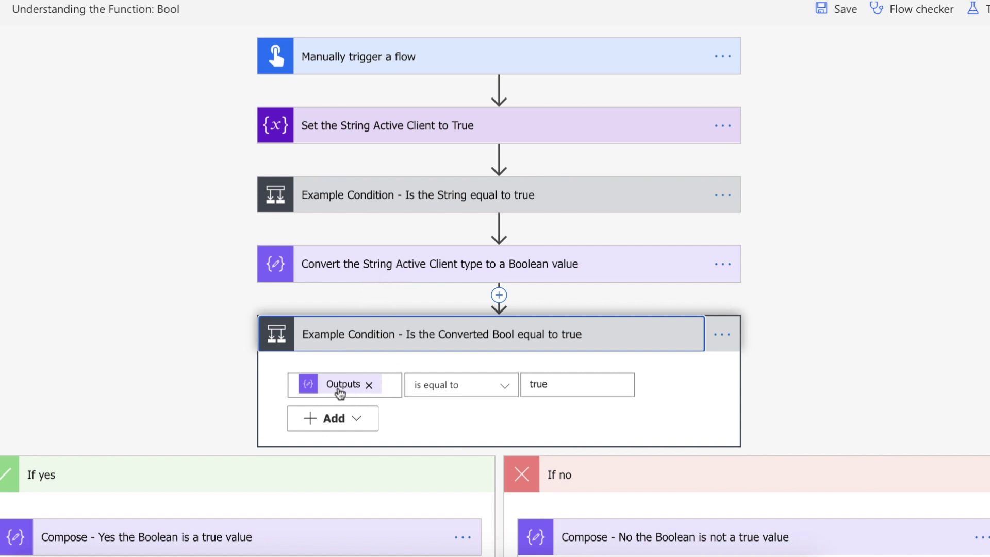
# - Test-run the Bool flow manually and view the successful run
pyautogui.moveTo(339, 390)
pyautogui.scroll(-1, 568, 379)
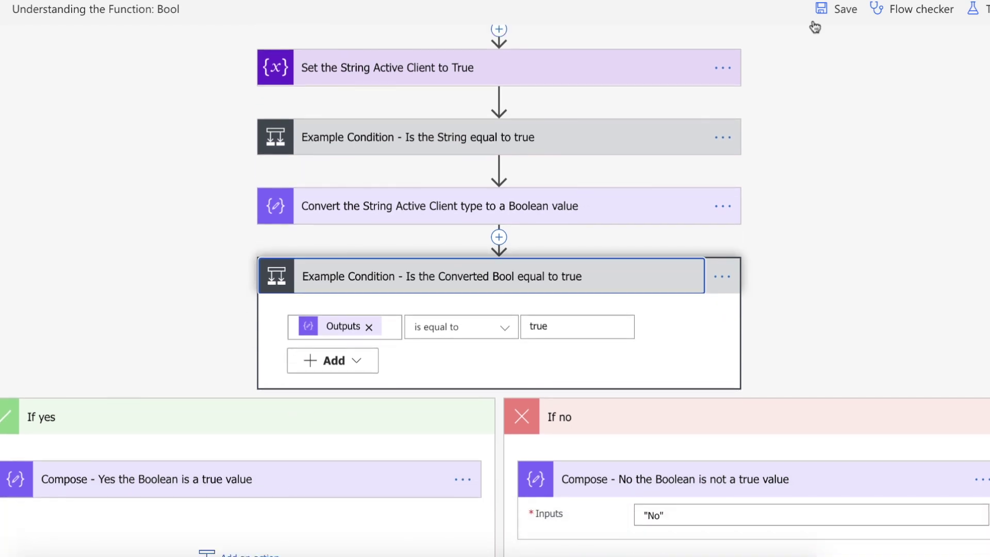
pyautogui.click(972, 9)
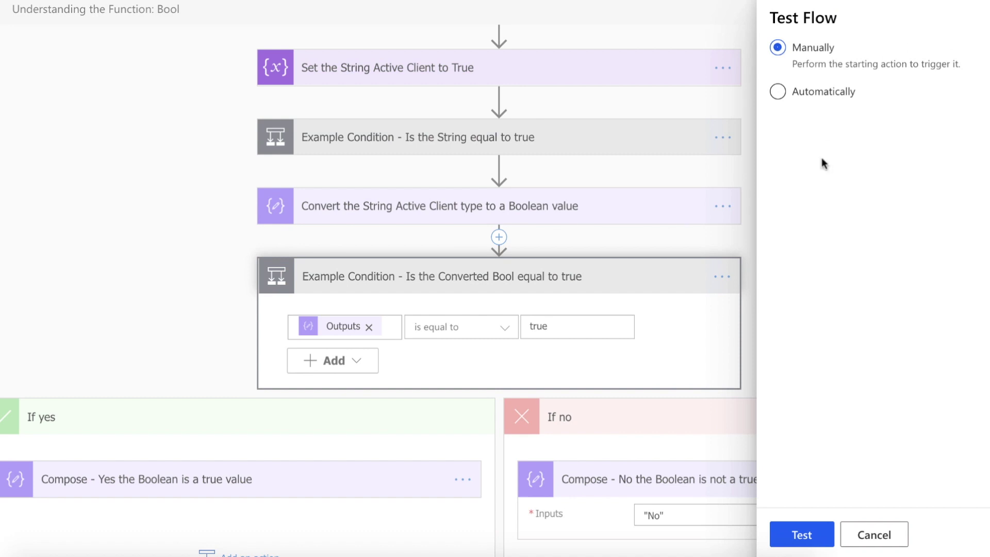
pyautogui.click(805, 535)
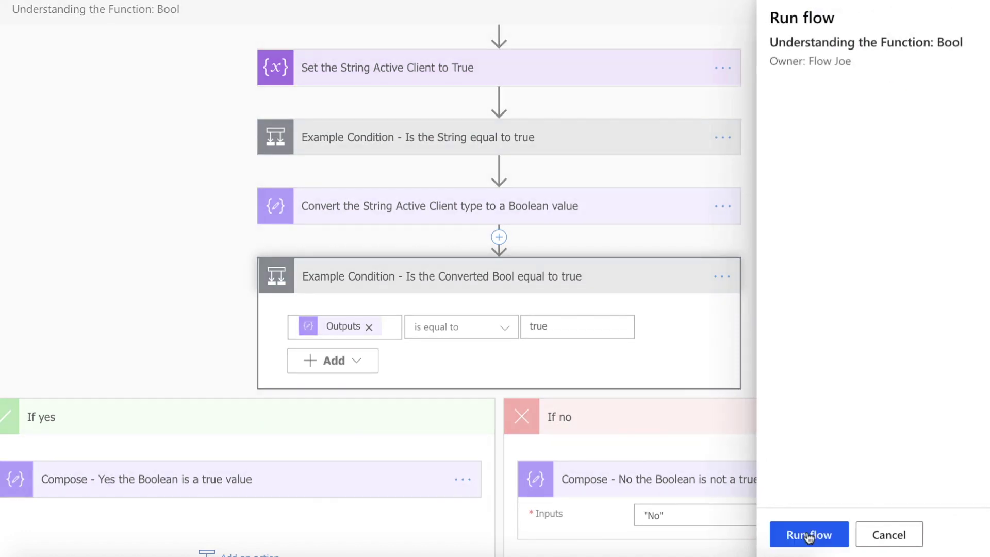
pyautogui.click(809, 535)
pyautogui.click(802, 535)
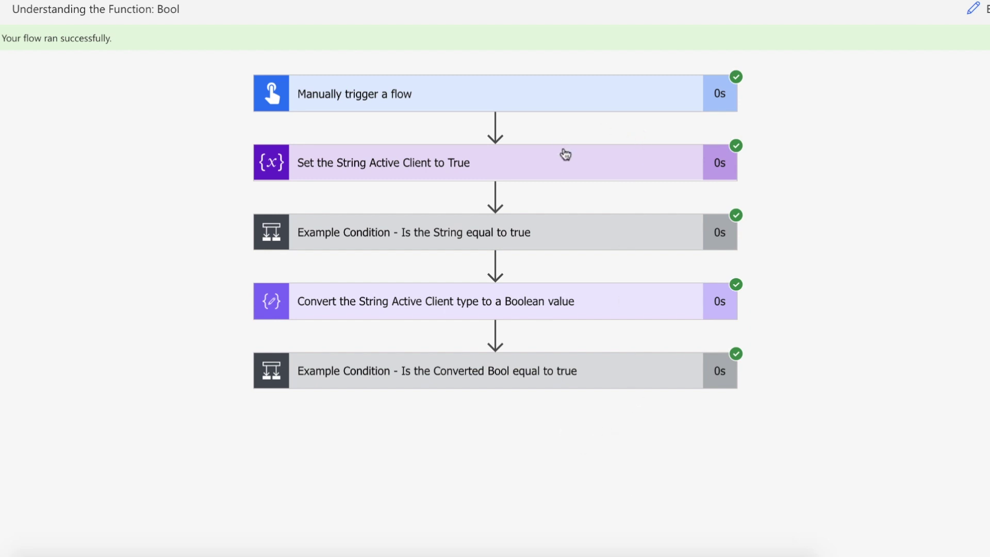
# - In the run details, see the string condition evaluate false and the If no Compose output No
pyautogui.click(567, 170)
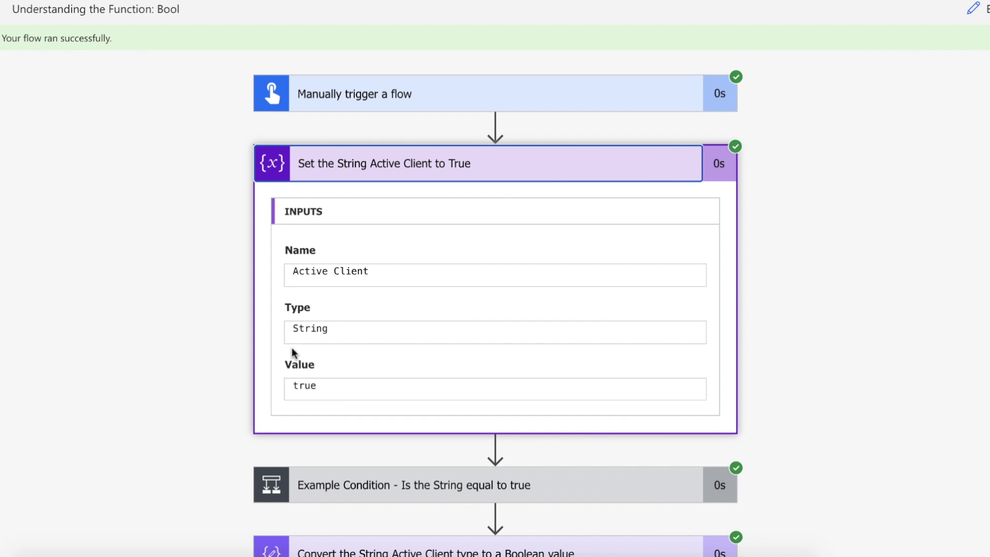
pyautogui.click(499, 169)
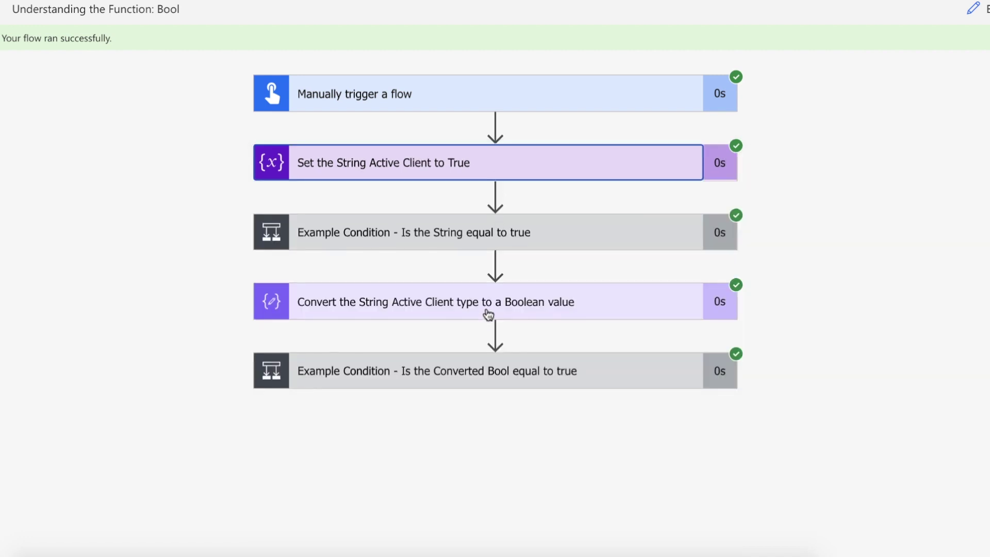
pyautogui.click(517, 239)
pyautogui.scroll(-1, 518, 239)
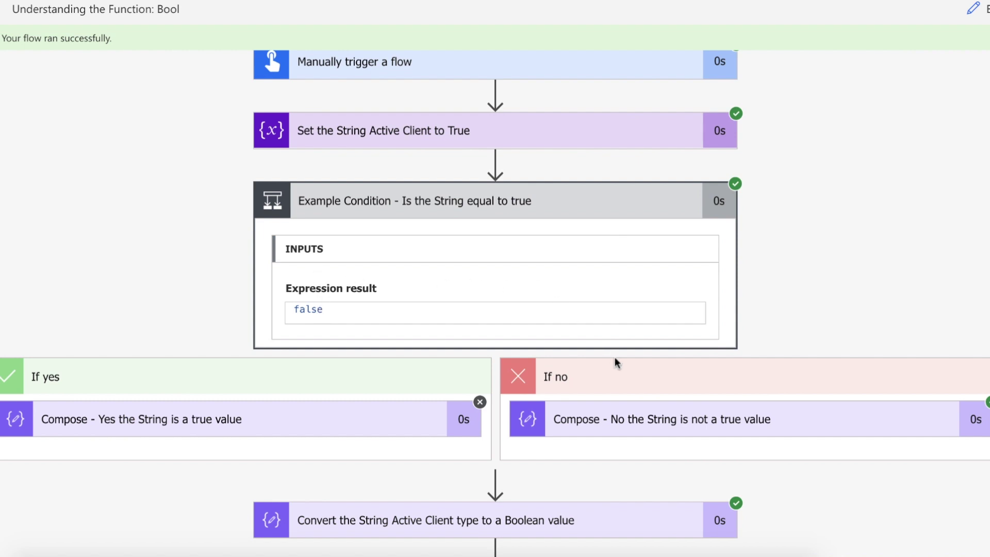
pyautogui.click(612, 420)
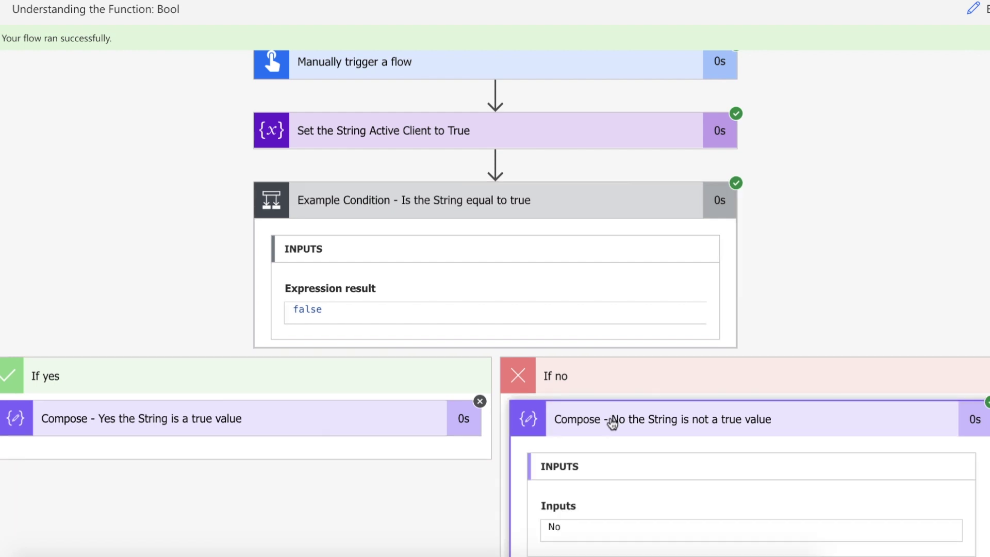
pyautogui.scroll(-2, 612, 422)
pyautogui.scroll(1, 613, 424)
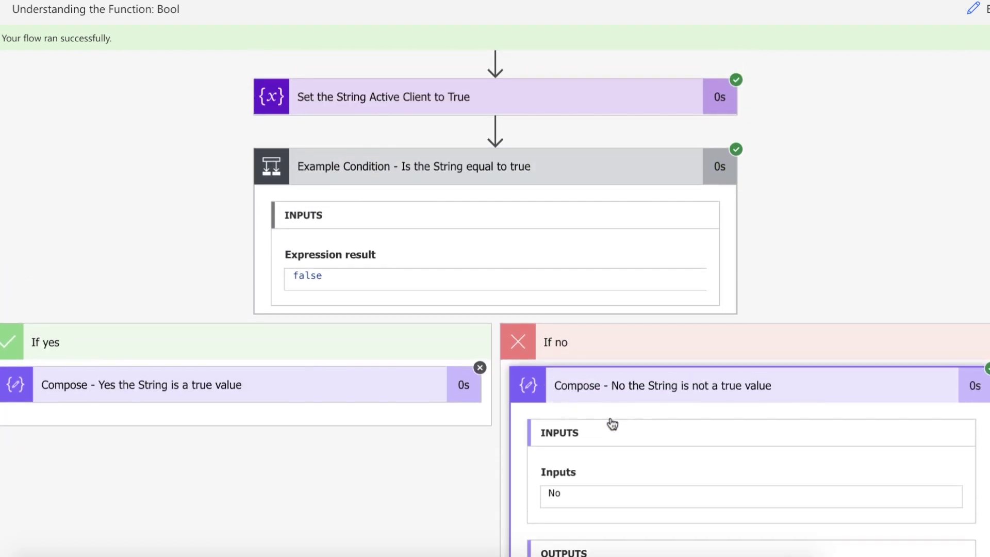
# - Check the Convert step outputs true and the Bool condition evaluates true, then collapse the steps
pyautogui.click(597, 168)
pyautogui.click(550, 294)
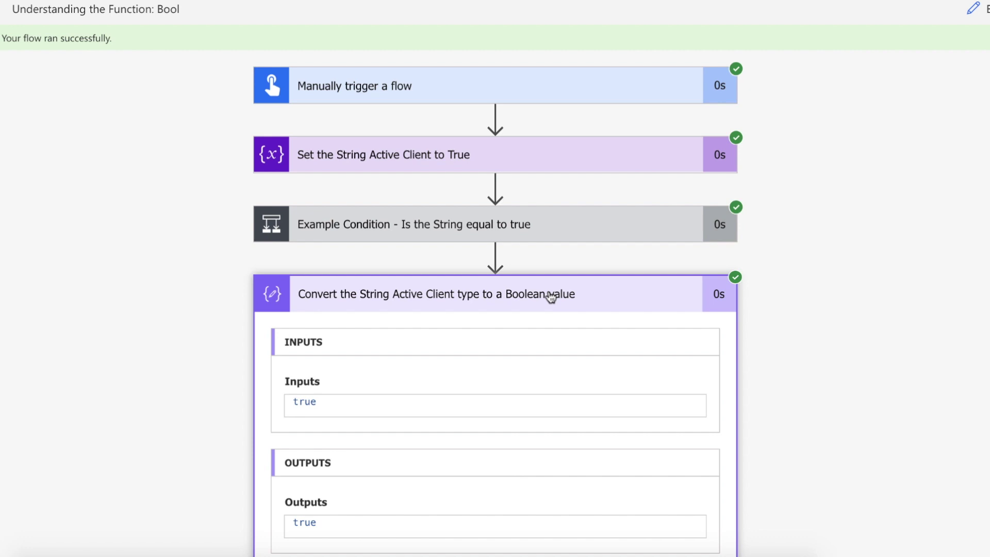
pyautogui.scroll(-1, 549, 295)
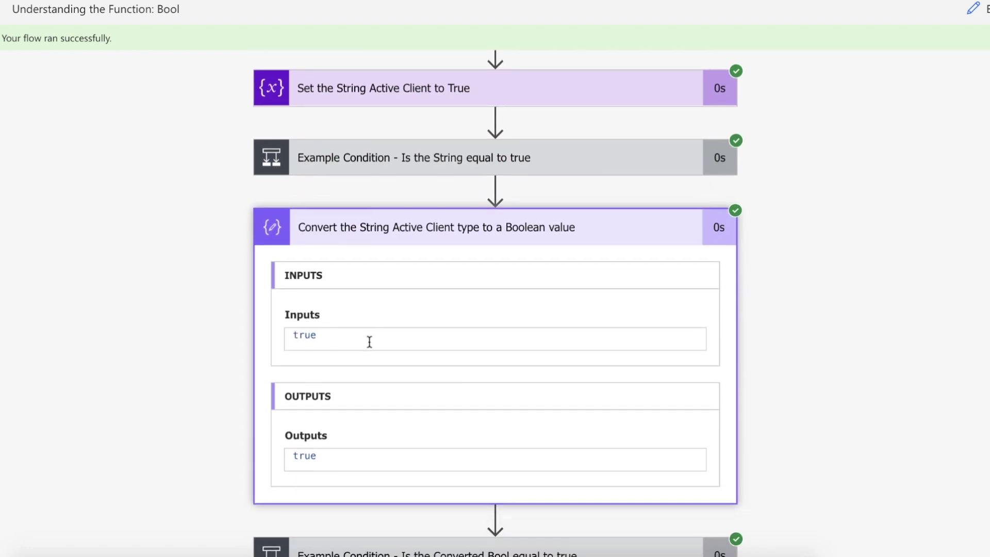
pyautogui.click(479, 230)
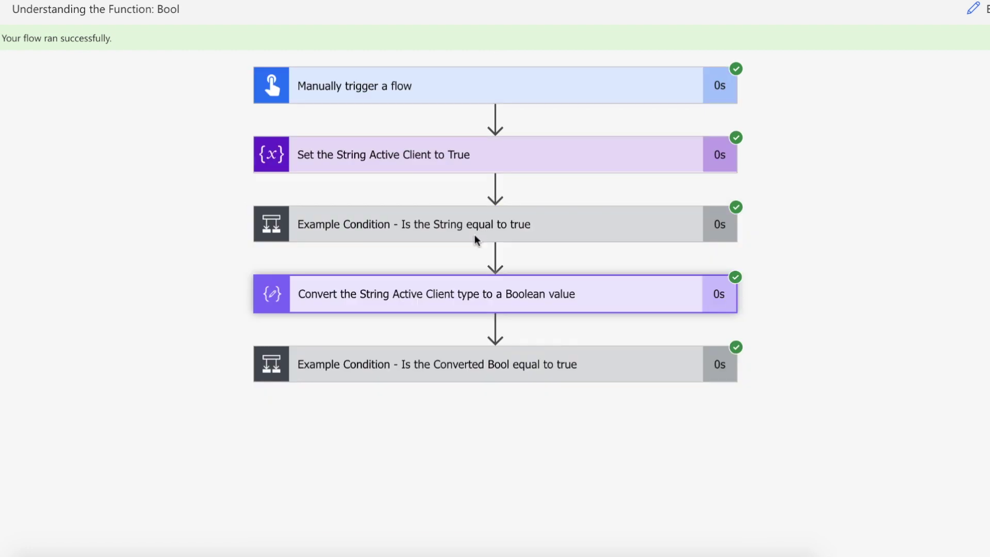
pyautogui.click(414, 369)
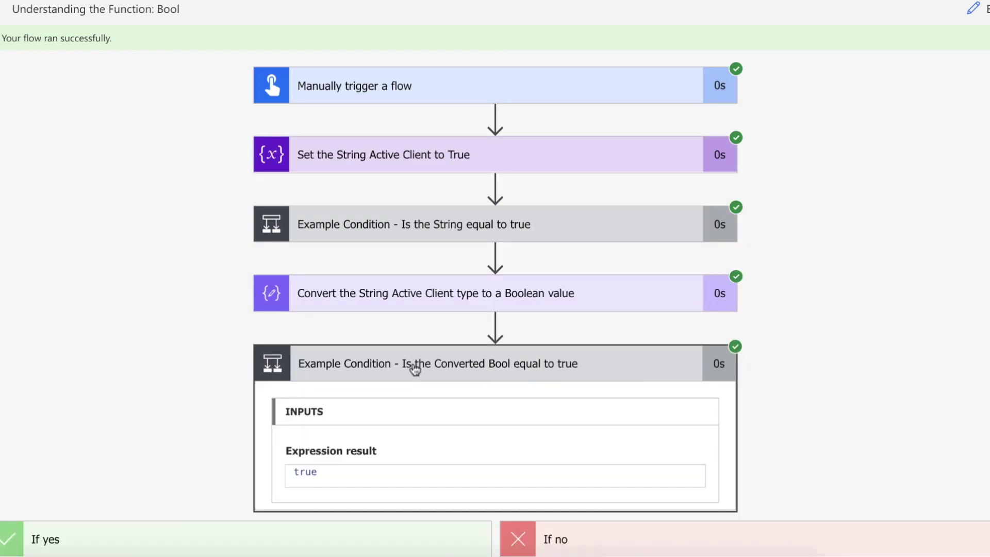
pyautogui.scroll(-3, 415, 369)
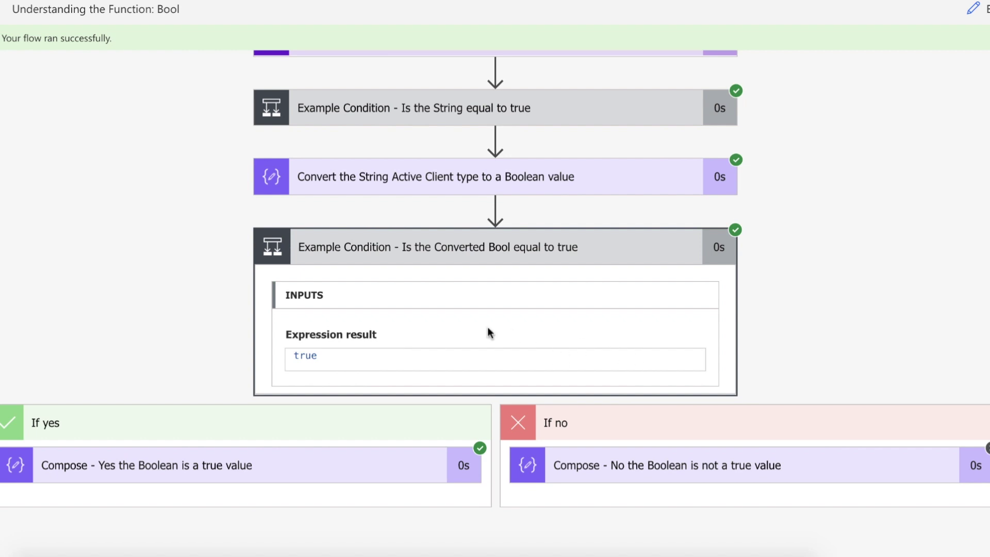
pyautogui.click(538, 244)
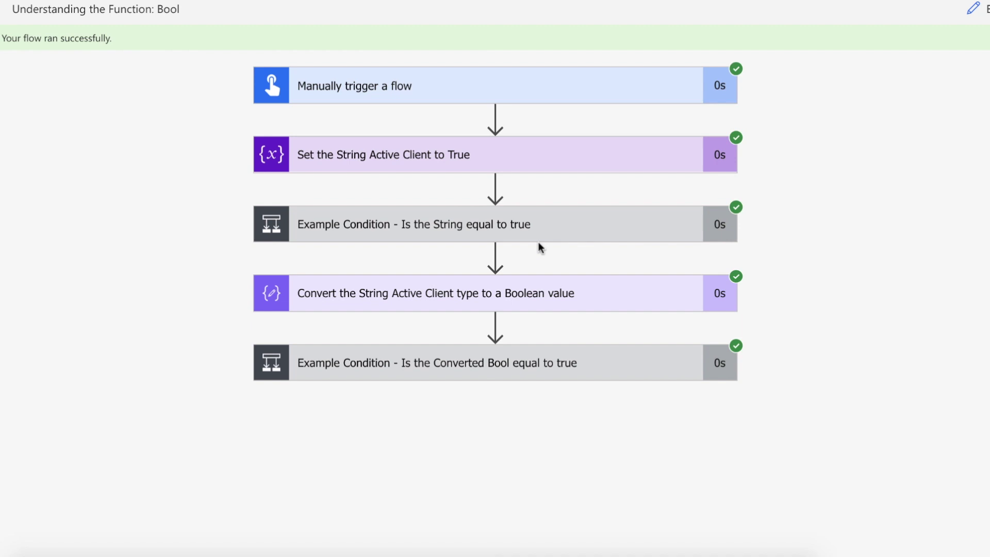